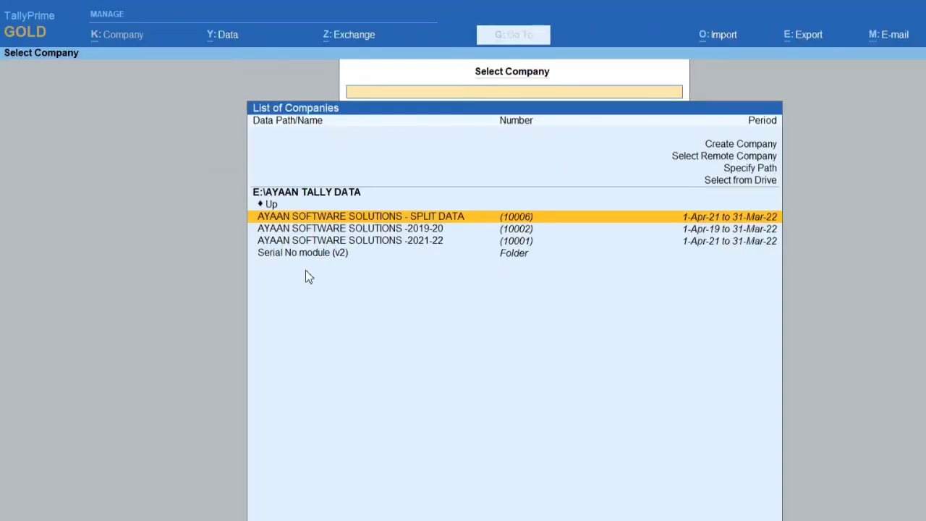
# Step: Open the company AYAAN SOFTWARE SOLUTIONS - SPLIT DATA from the company list
pyautogui.press('Down')
pyautogui.press('Up')
pyautogui.press('Return')
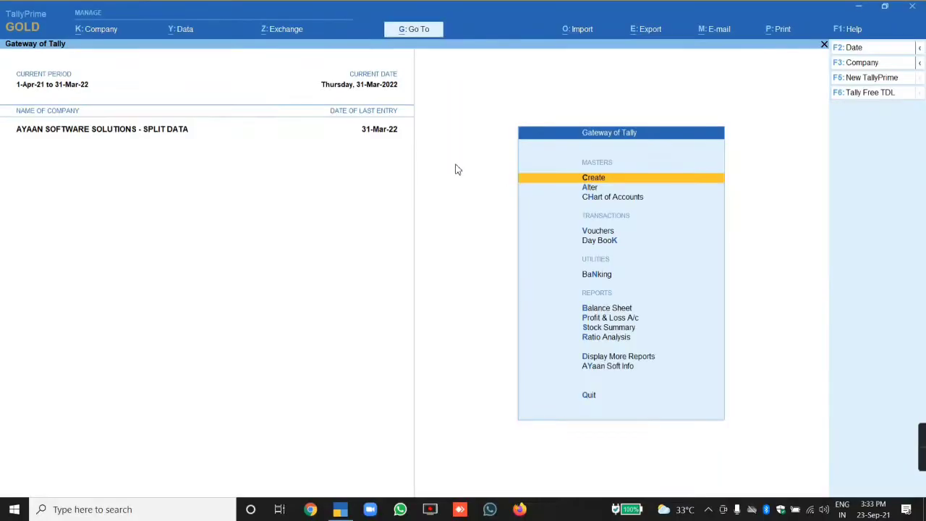
# Step: Open the Day Book of the loaded company to check its vouchers
pyautogui.press('Down')
pyautogui.press('Down')
pyautogui.press('Down')
pyautogui.press('Down')
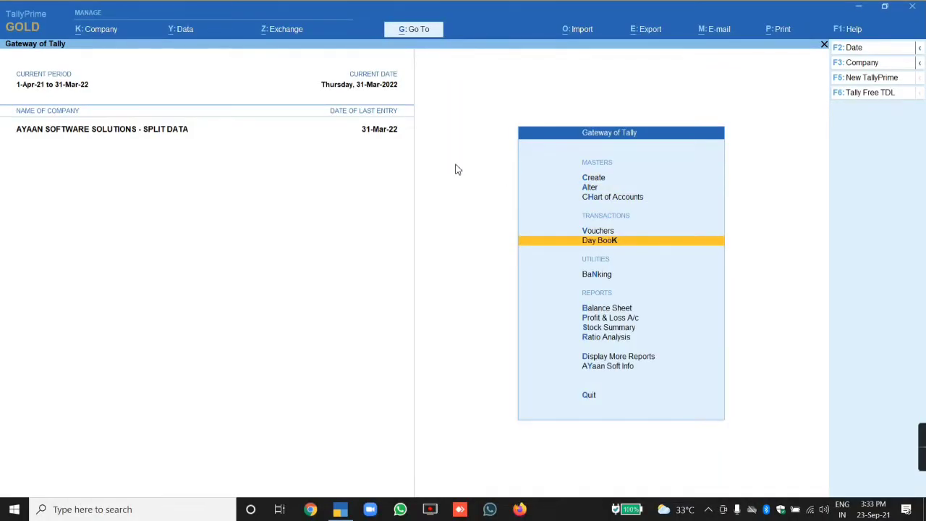
pyautogui.press('Return')
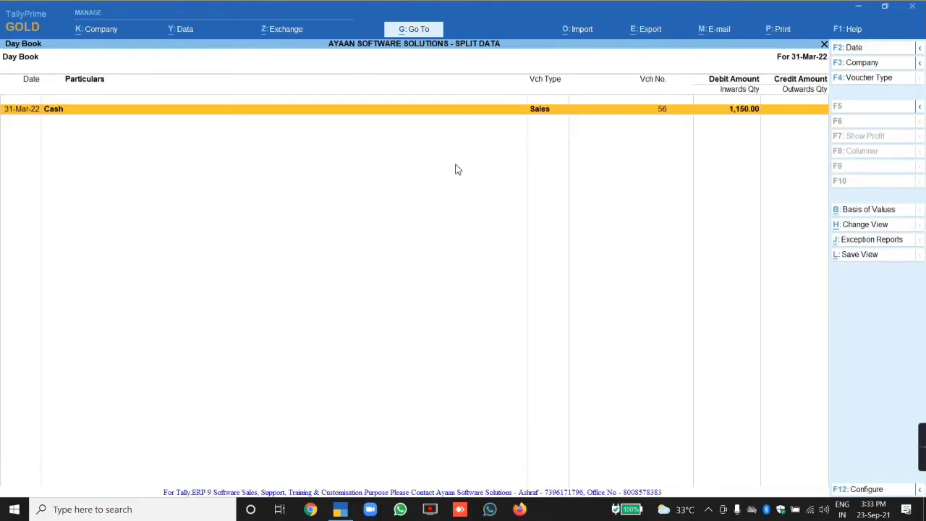
# Step: Set the Day Book period to start from 1-4-2021, review the vouchers through the last entry, and close the report
pyautogui.press('F2')
pyautogui.press('BackSpace')
pyautogui.write('1-4-2021')
pyautogui.press('Return')
pyautogui.press('Return')
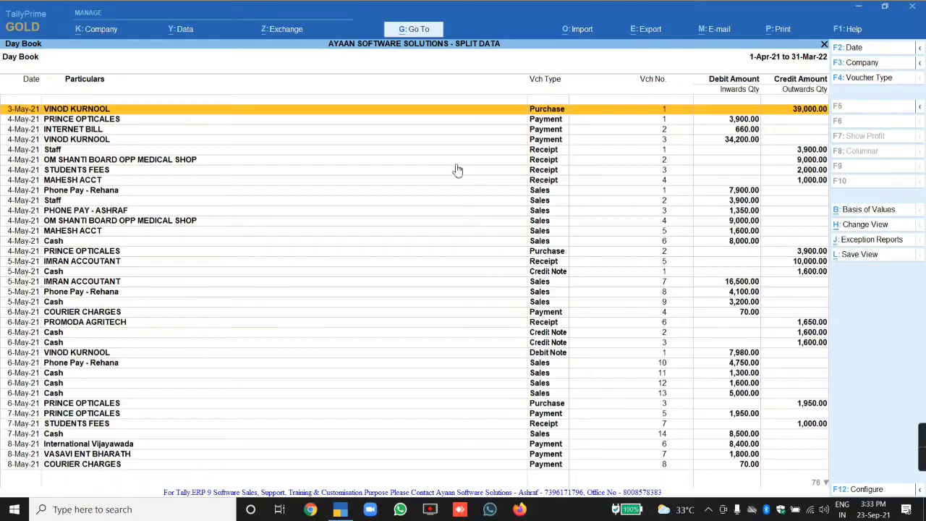
pyautogui.press('End')
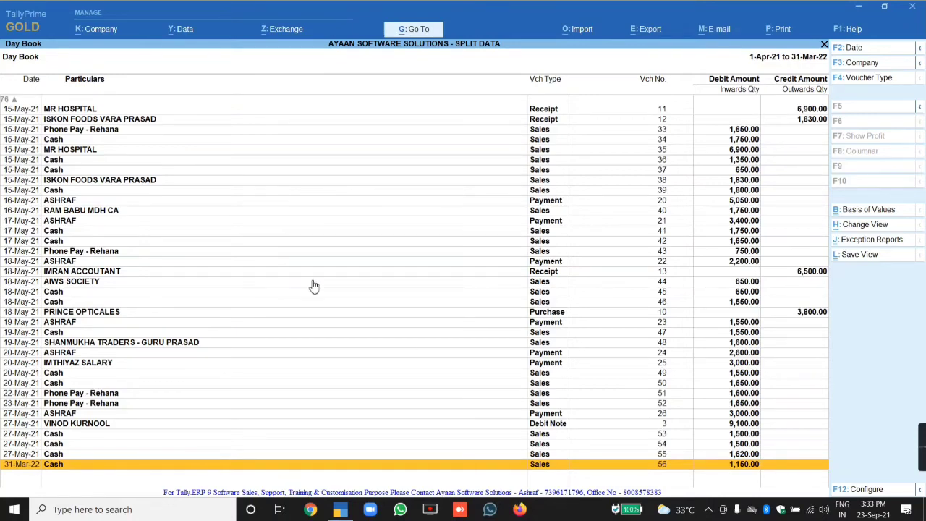
pyautogui.press('Escape')
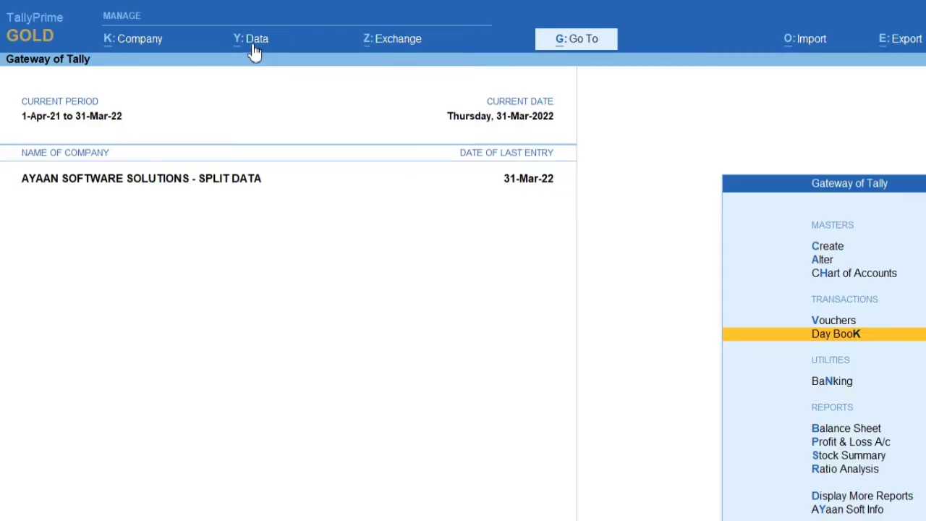
# Step: Verify the data of AYAAN SOFTWARE SOLUTIONS - SPLIT DATA for splitting errors and close the error list
pyautogui.click(252, 45)
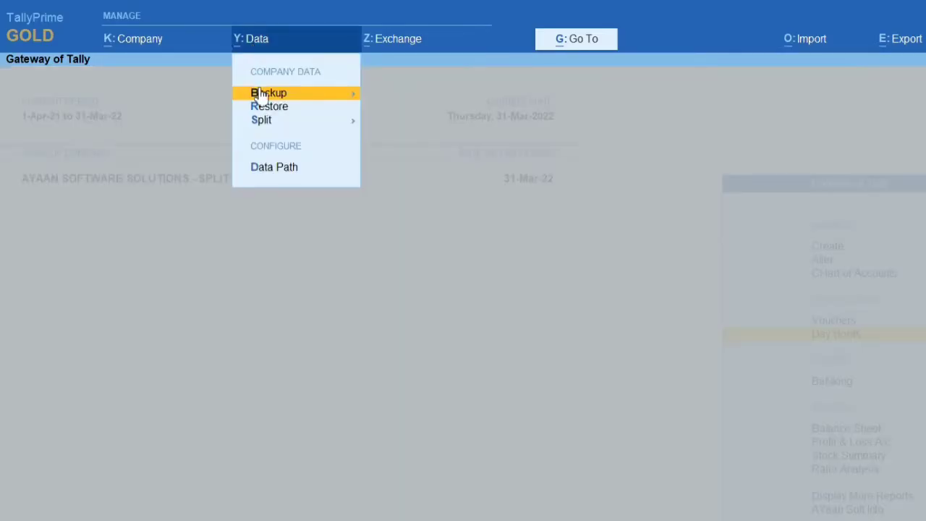
pyautogui.click(262, 129)
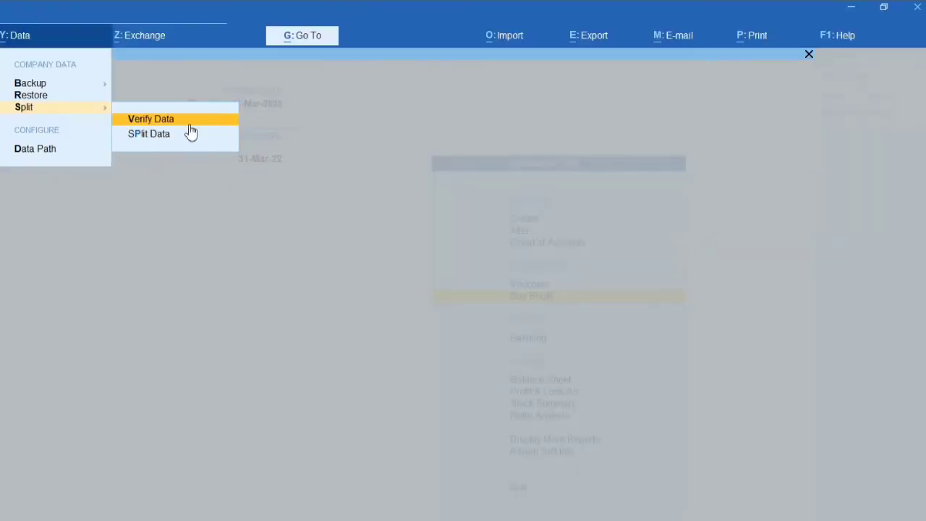
pyautogui.click(189, 124)
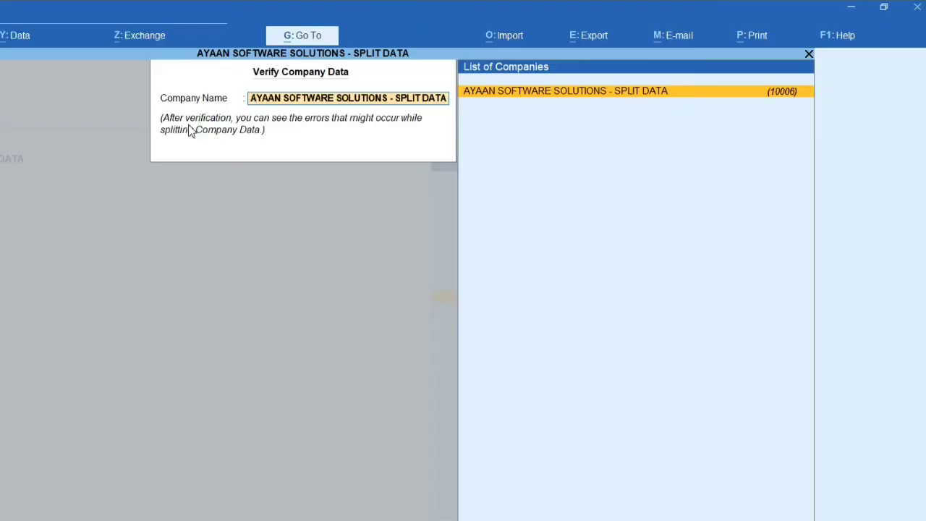
pyautogui.press('Return')
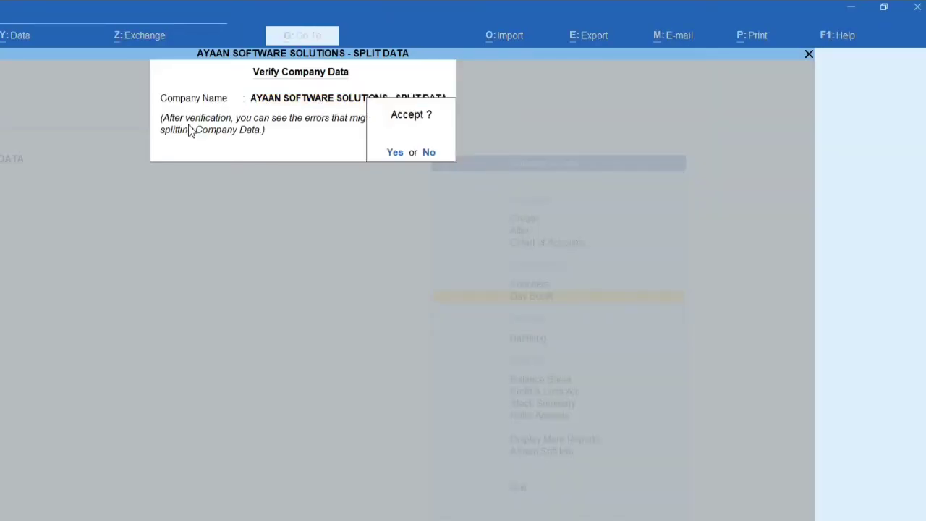
pyautogui.press('Return')
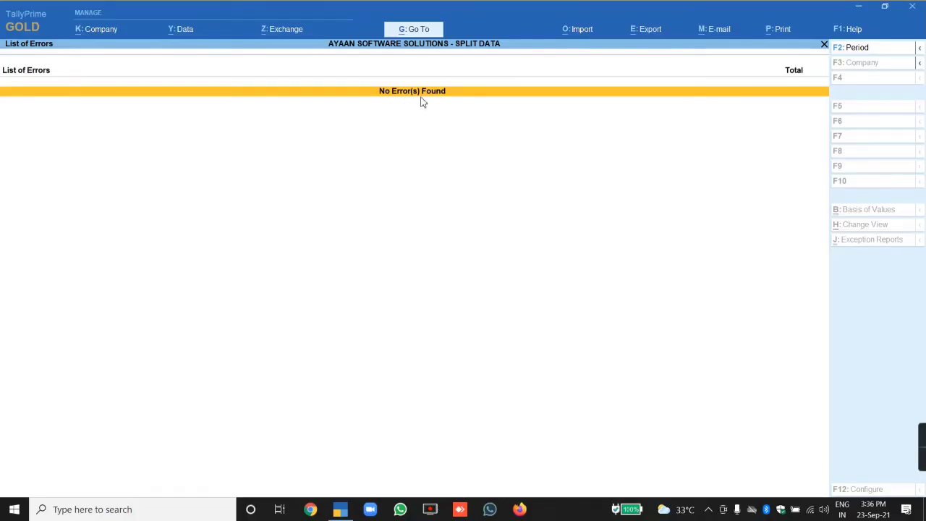
pyautogui.press('Escape')
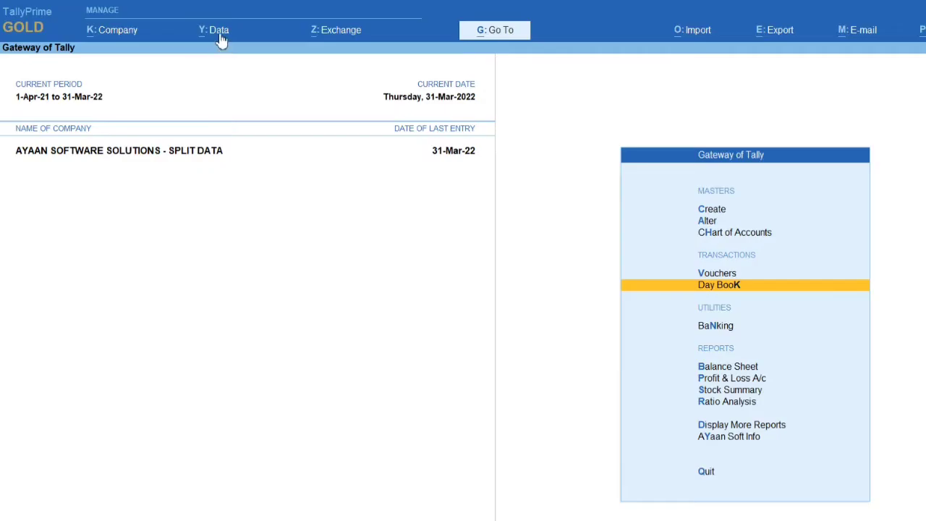
# Step: Split the data of AYAAN SOFTWARE SOLUTIONS - SPLIT DATA from 1-Apr-22, keeping the proposed names for both new companies
pyautogui.click(219, 33)
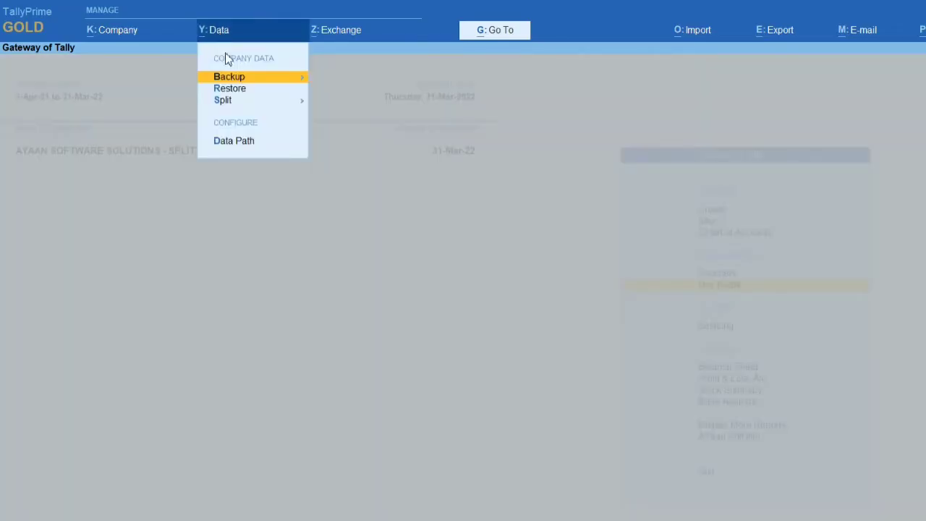
pyautogui.click(246, 105)
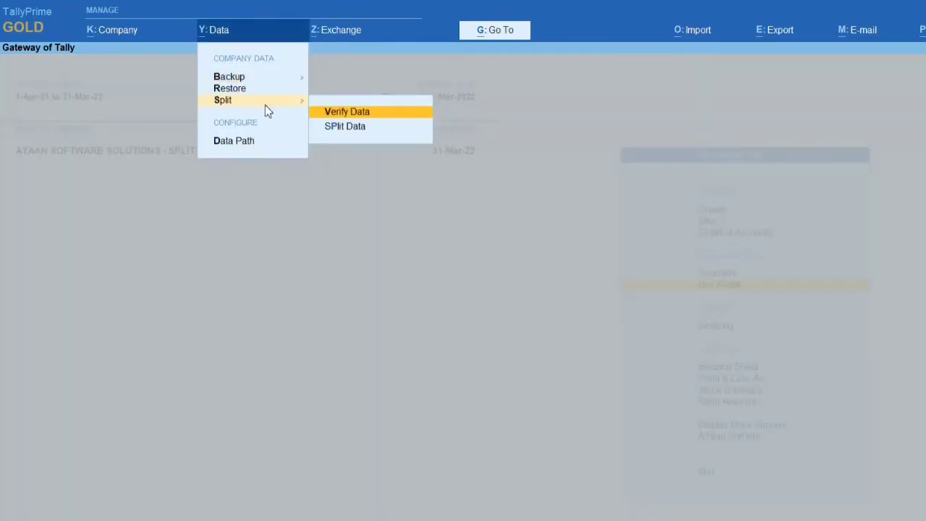
pyautogui.click(340, 127)
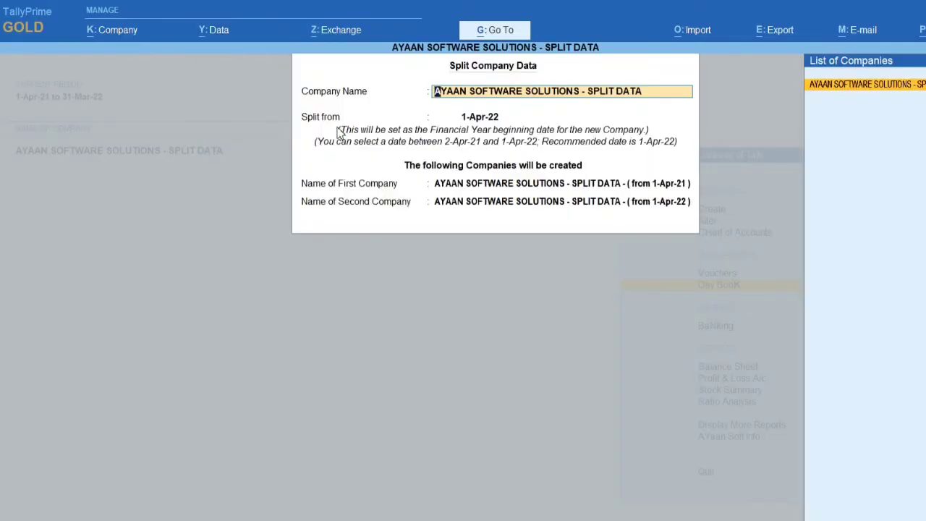
pyautogui.press('Return')
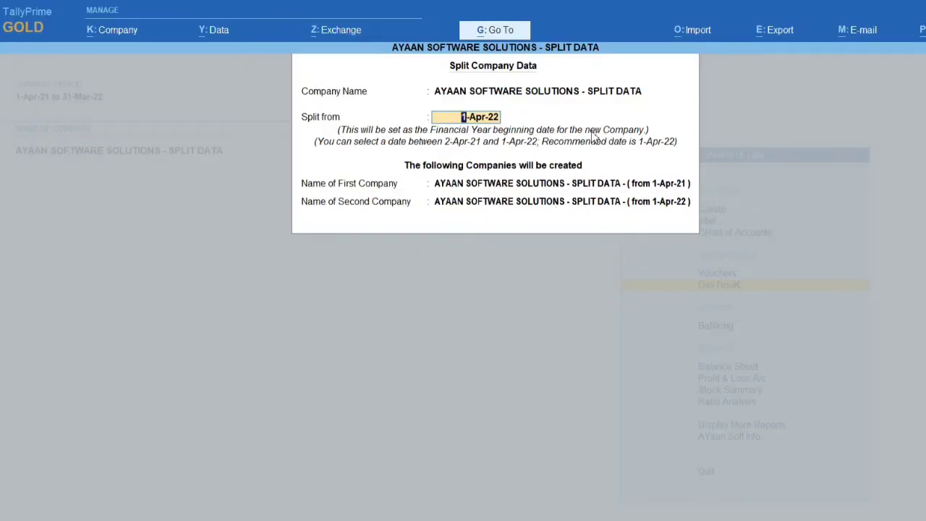
pyautogui.press('Return')
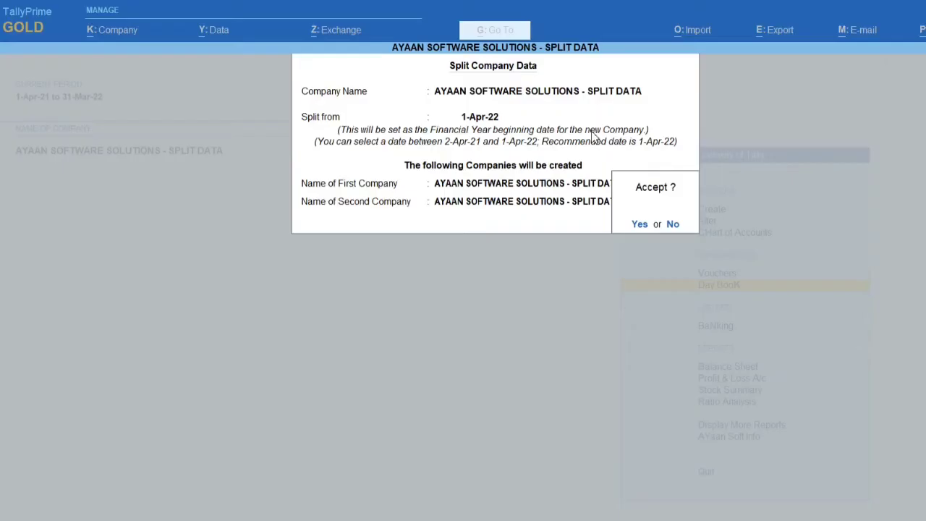
pyautogui.press('Return')
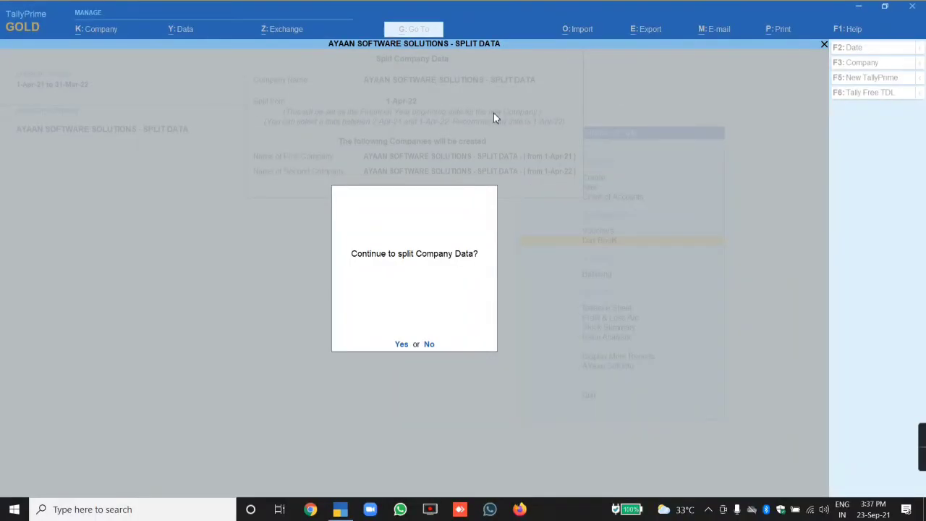
pyautogui.press('Return')
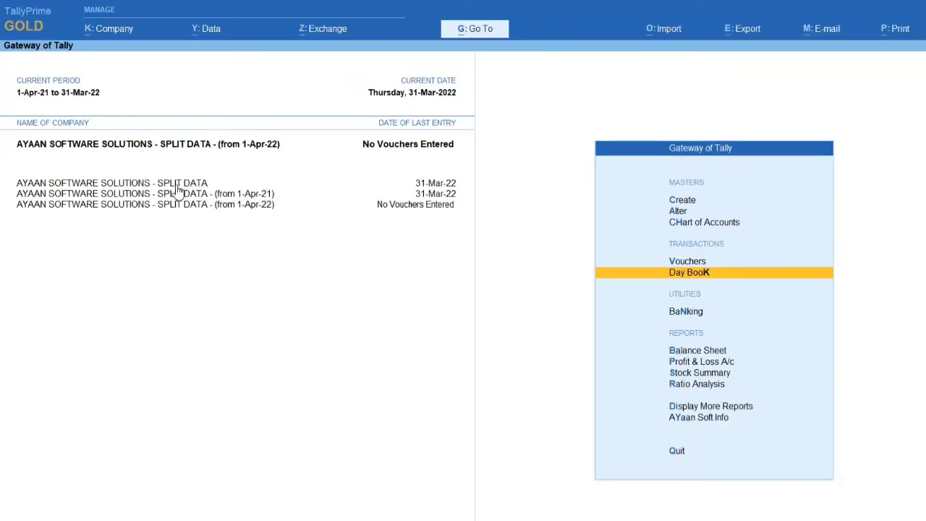
# Step: Make the split company (from 1-Apr-21) active and delete it through company alteration
pyautogui.click(177, 186)
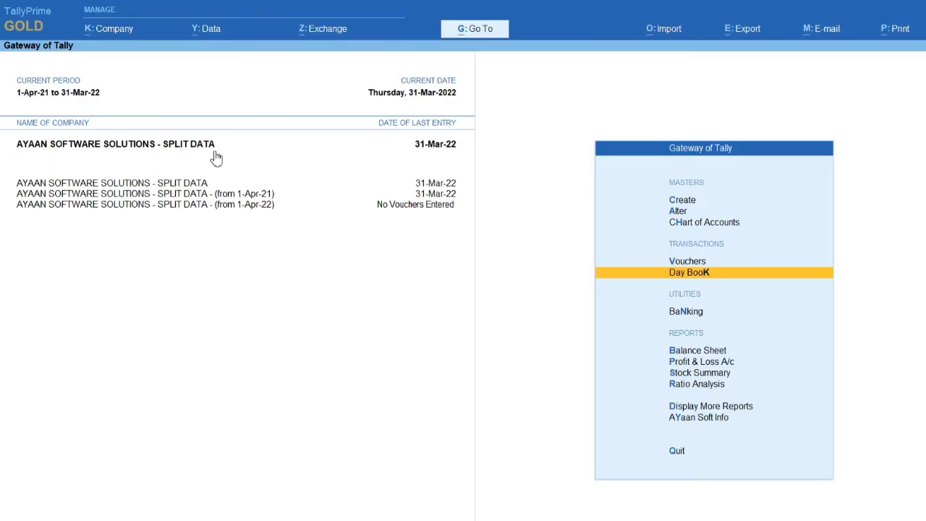
pyautogui.click(202, 196)
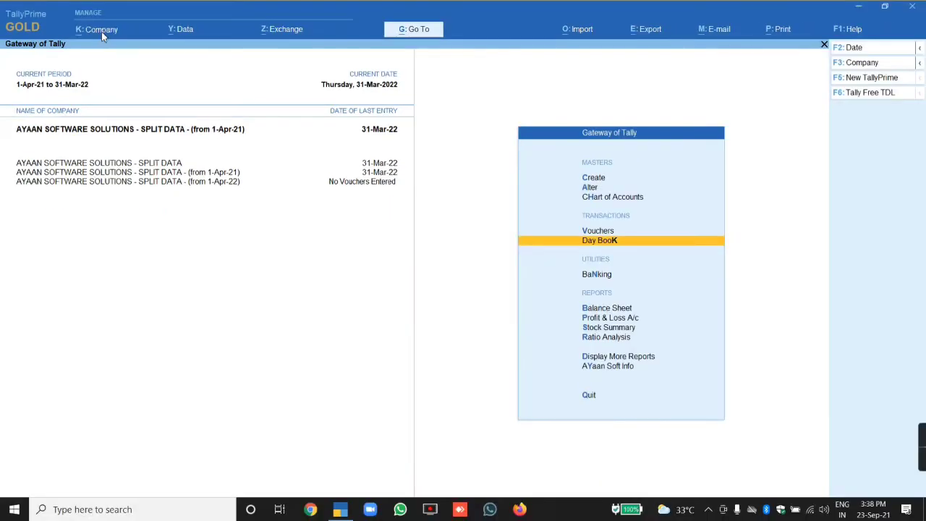
pyautogui.click(116, 33)
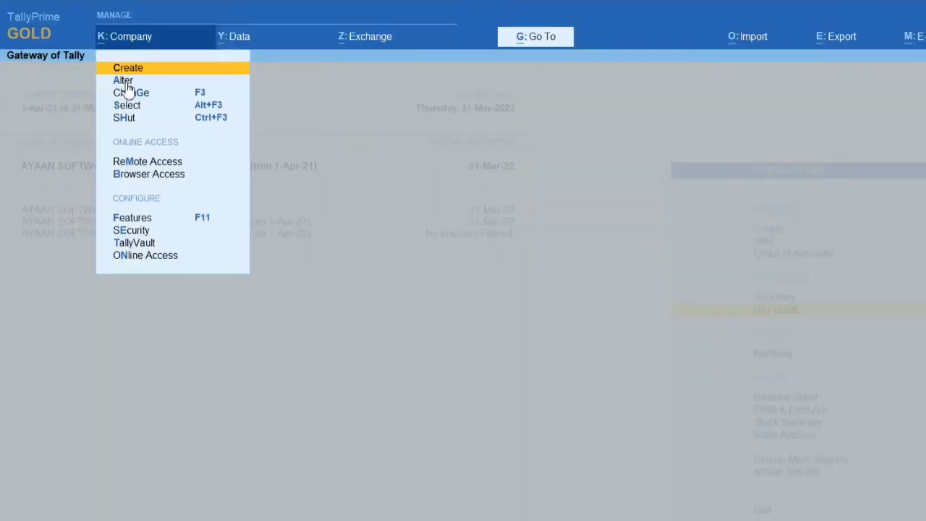
pyautogui.click(124, 80)
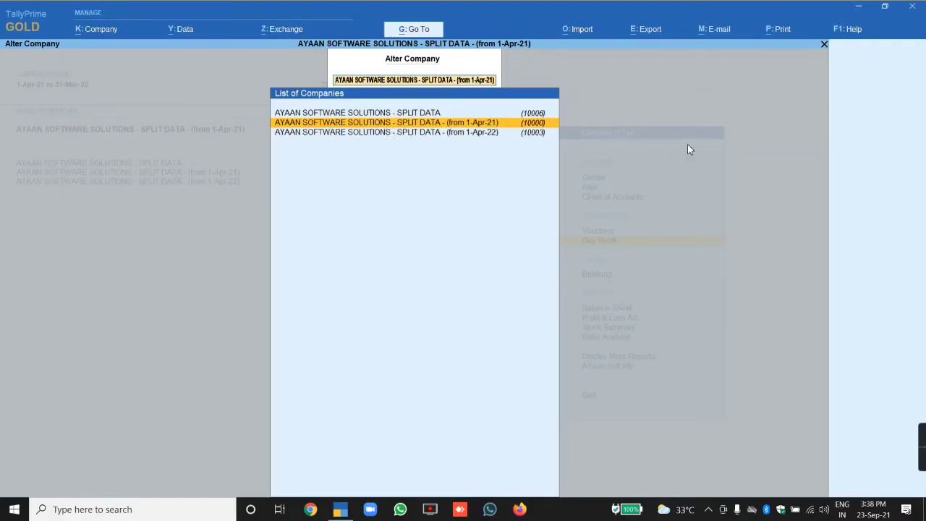
pyautogui.press('Return')
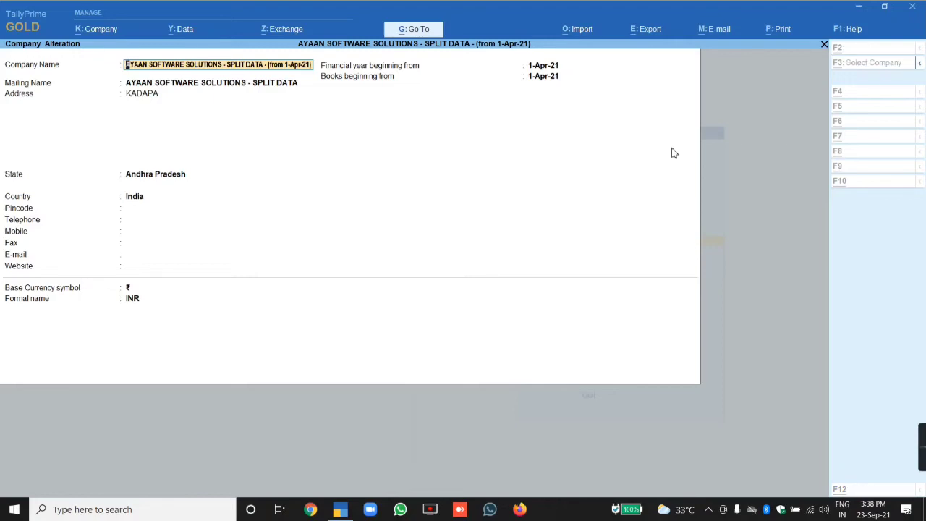
pyautogui.hotkey('alt', 'd')
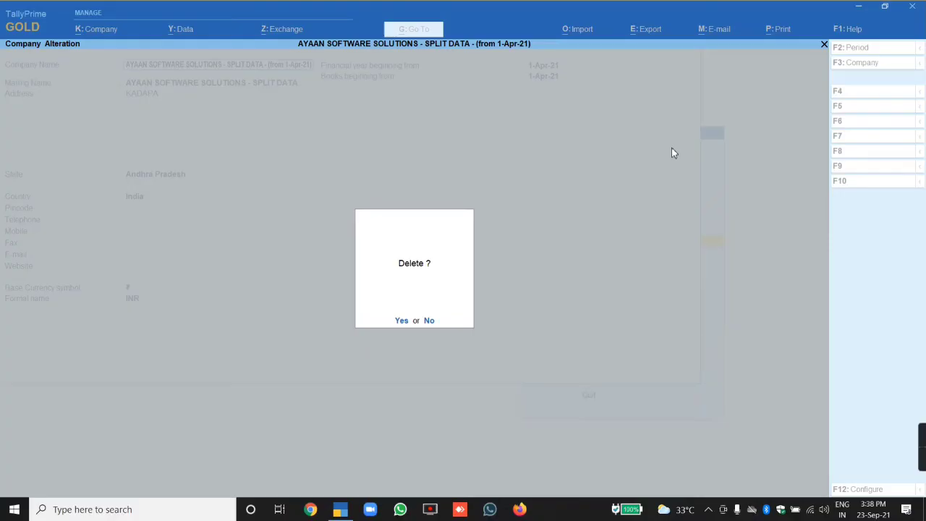
pyautogui.press('y')
pyautogui.press('y')
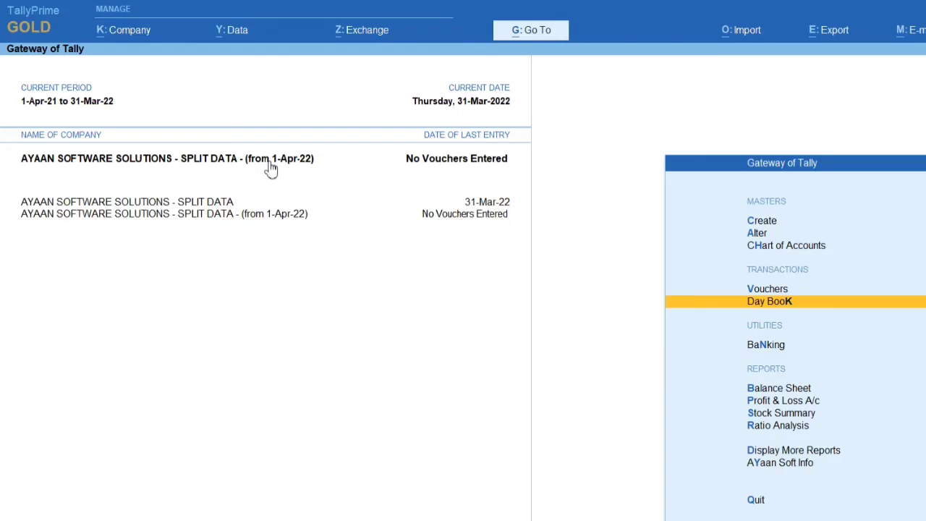
# Step: Alter the split company (from 1-Apr-22), renaming it AYAAN SOFTWARE SOLUTIONS - SPLIT DATA - 2022-23
pyautogui.click(141, 40)
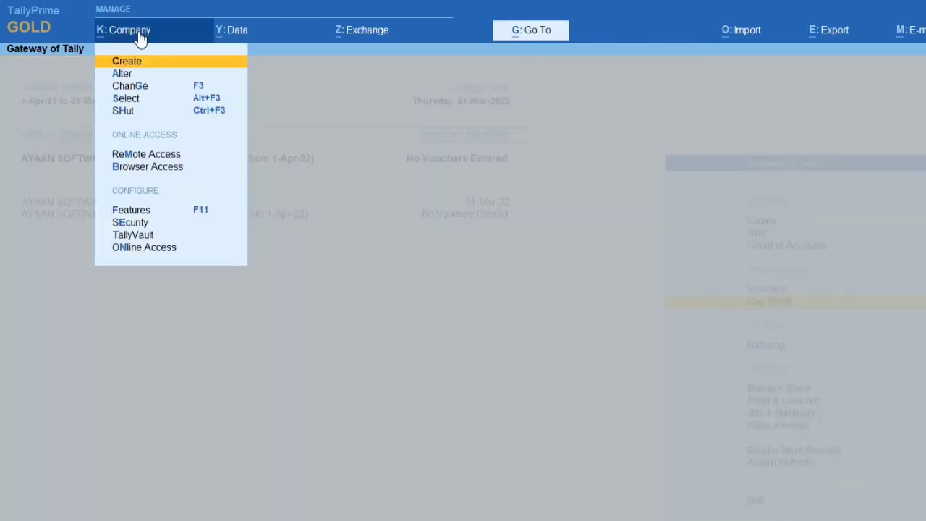
pyautogui.click(123, 75)
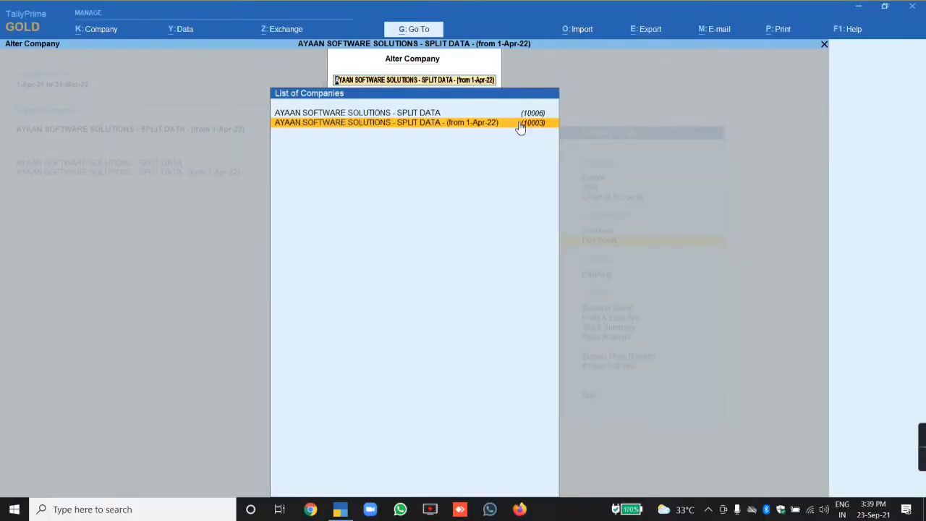
pyautogui.click(519, 128)
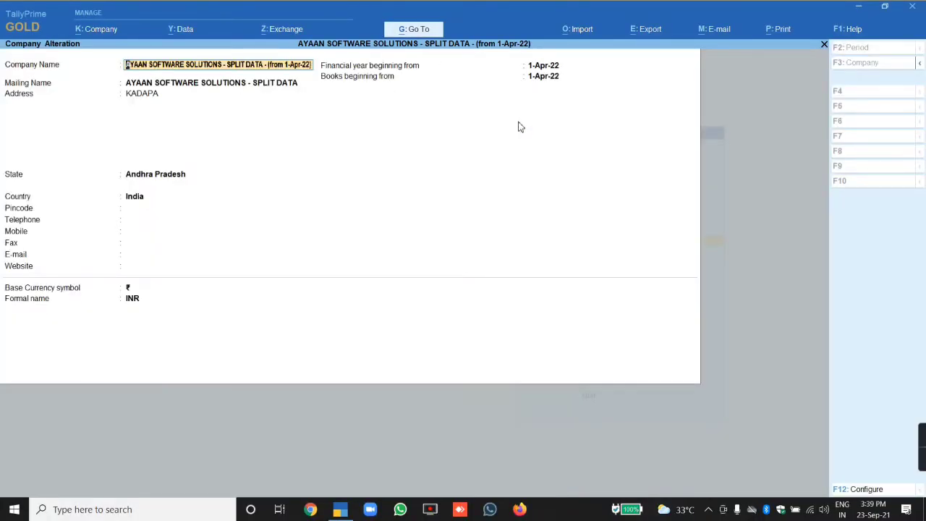
pyautogui.press('BackSpace')
pyautogui.press('BackSpace')
pyautogui.press('BackSpace')
pyautogui.press('BackSpace')
pyautogui.press('BackSpace')
pyautogui.press('BackSpace')
pyautogui.press('BackSpace')
pyautogui.press('BackSpace')
pyautogui.press('BackSpace')
pyautogui.press('BackSpace')
pyautogui.press('BackSpace')
pyautogui.press('BackSpace')
pyautogui.press('BackSpace')
pyautogui.press('BackSpace')
pyautogui.press('BackSpace')
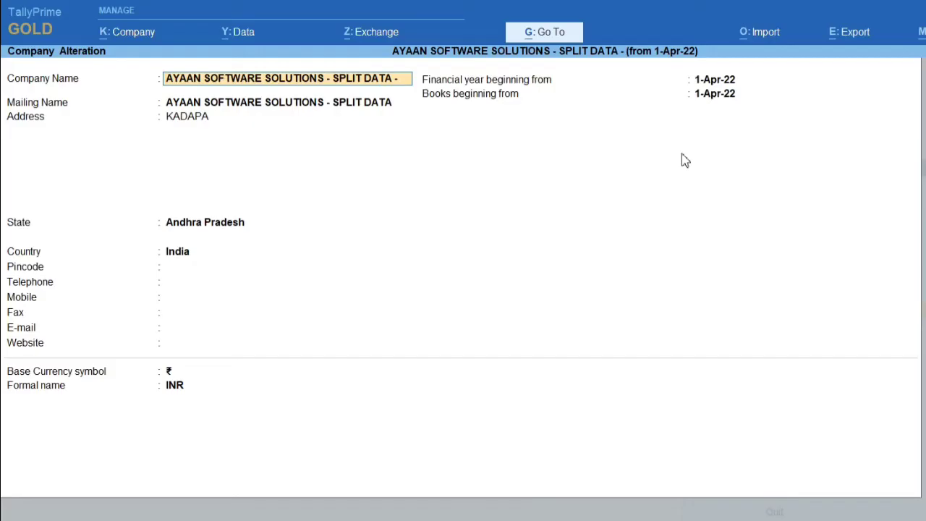
pyautogui.write('2022')
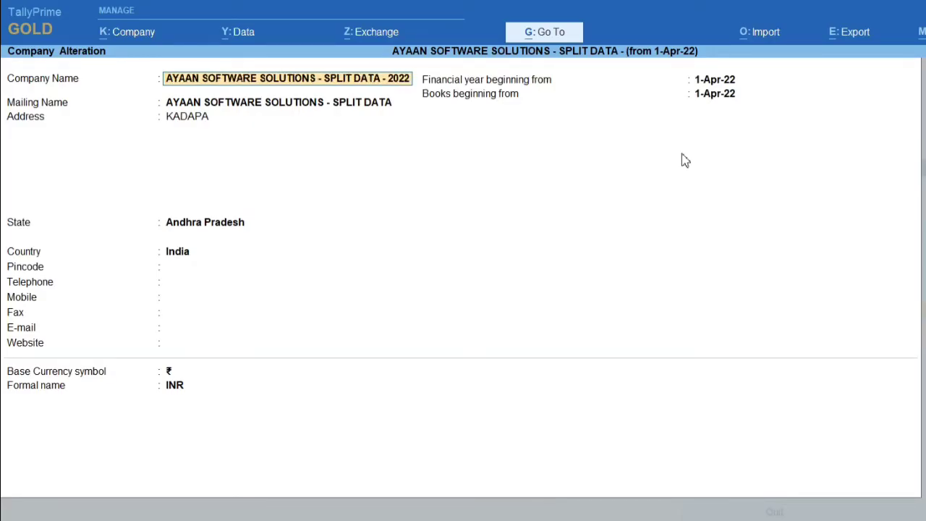
pyautogui.write('-23')
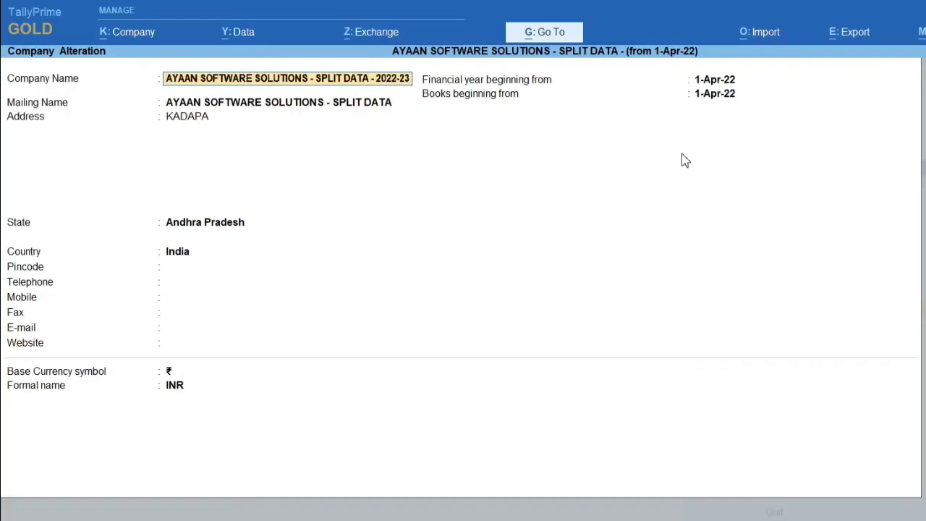
pyautogui.press('Return')
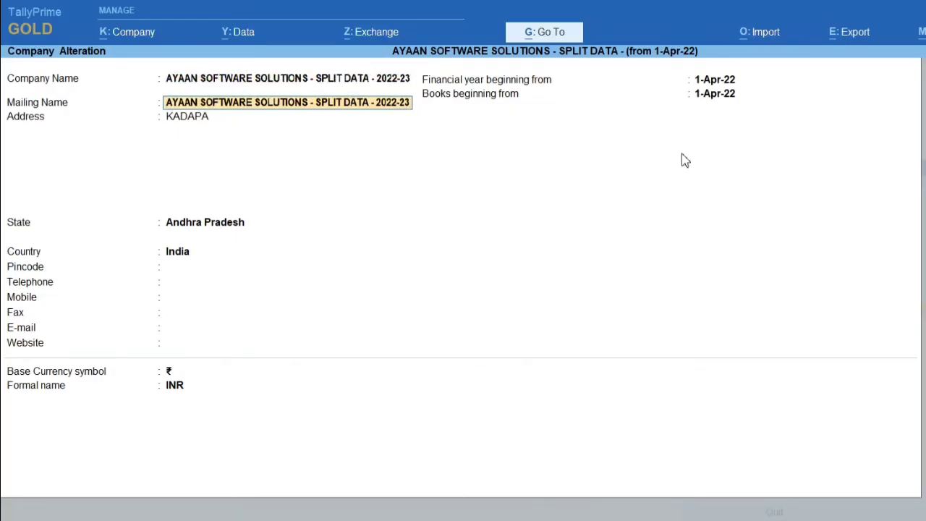
# Step: Shorten the 2022-23 company's mailing name to AYAAN SOFTWARE SOLUTIONS - SPLIT DATA and save the company alteration
pyautogui.press('BackSpace')
pyautogui.press('BackSpace')
pyautogui.press('BackSpace')
pyautogui.press('BackSpace')
pyautogui.press('BackSpace')
pyautogui.press('BackSpace')
pyautogui.press('BackSpace')
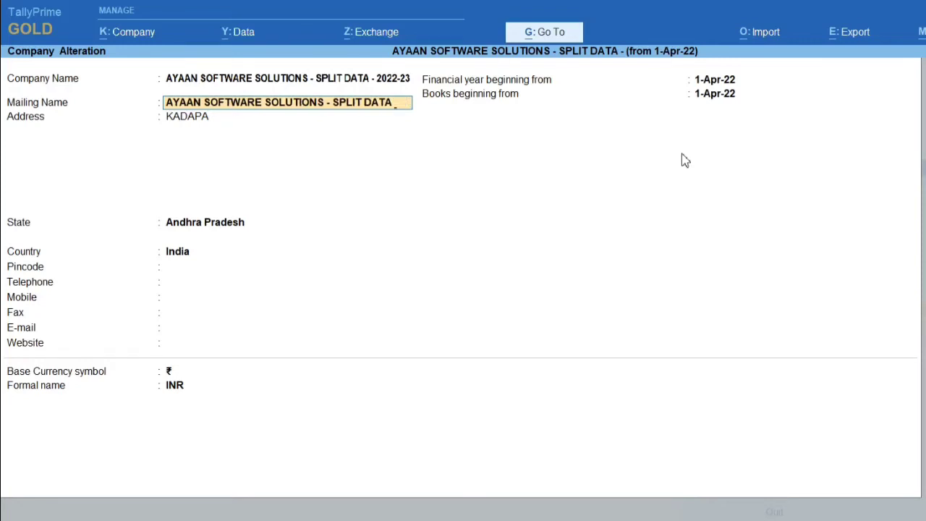
pyautogui.press('Return')
pyautogui.press('Return')
pyautogui.press('Return')
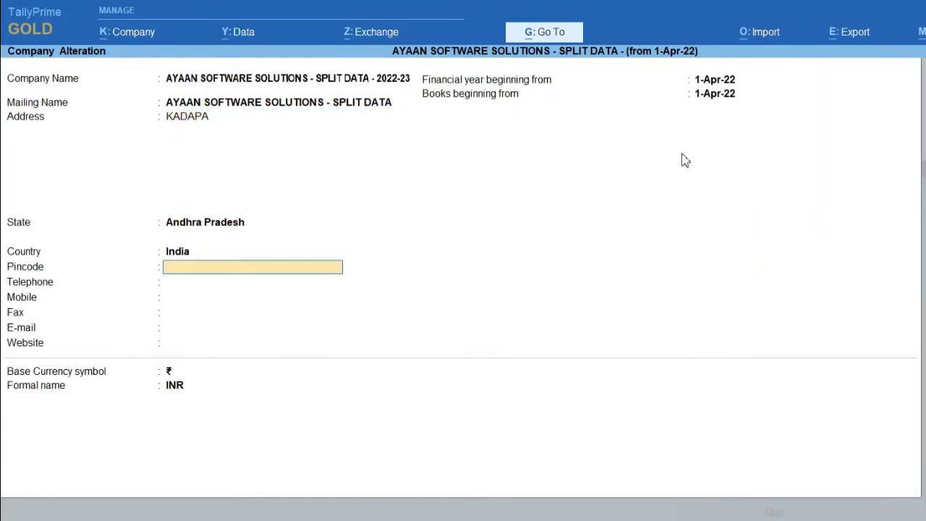
pyautogui.hotkey('ctrl', 'a')
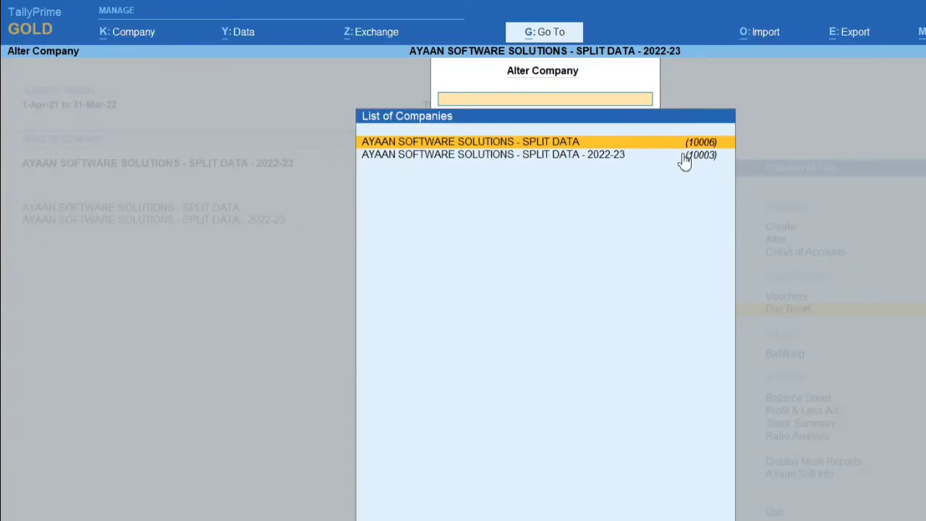
# Step: Rename the company AYAAN SOFTWARE SOLUTIONS - SPLIT DATA with the suffix - 2021-22, keeping the year out of its mailing name, and save it
pyautogui.click(632, 144)
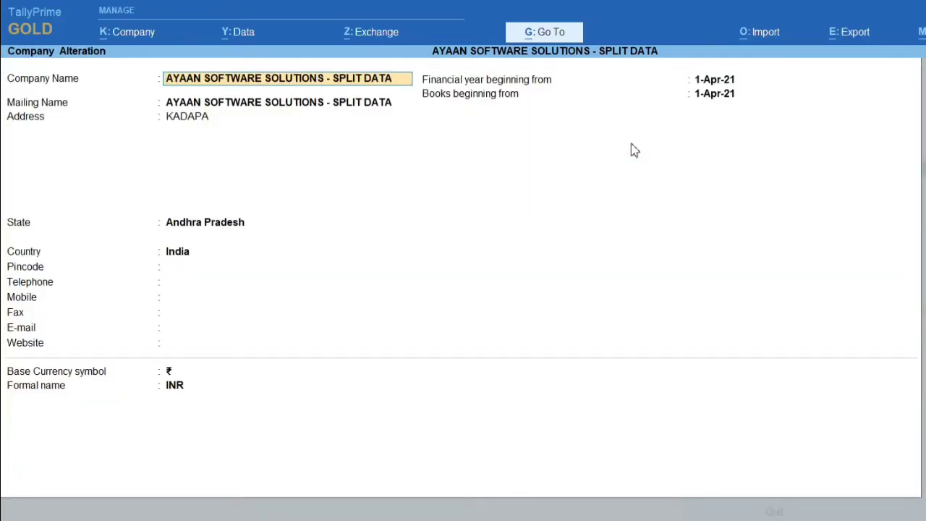
pyautogui.write('- 2021-22')
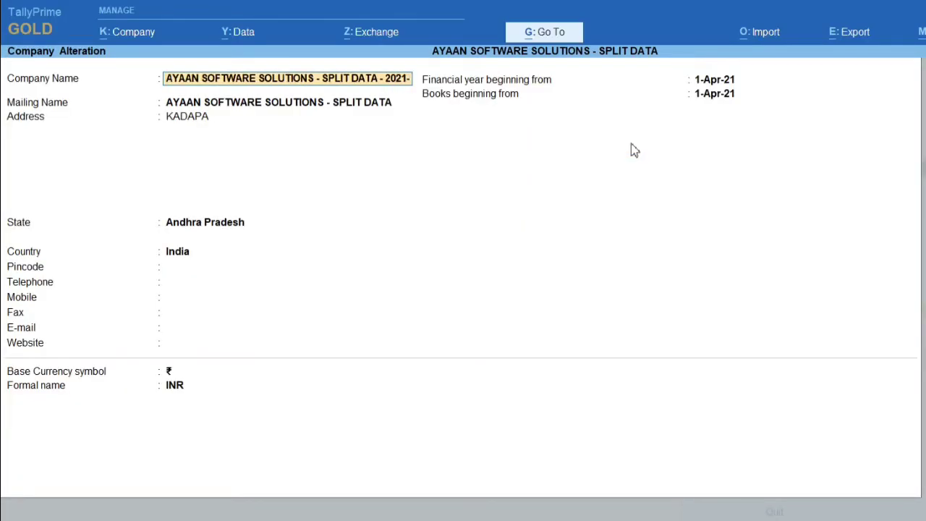
pyautogui.press('Return')
pyautogui.press('BackSpace')
pyautogui.press('BackSpace')
pyautogui.press('BackSpace')
pyautogui.press('BackSpace')
pyautogui.press('BackSpace')
pyautogui.press('BackSpace')
pyautogui.press('BackSpace')
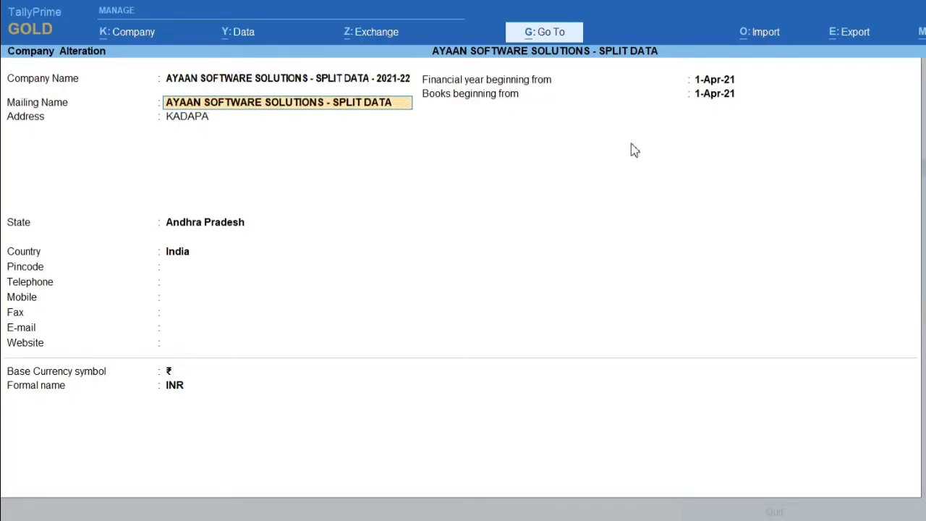
pyautogui.press('Return')
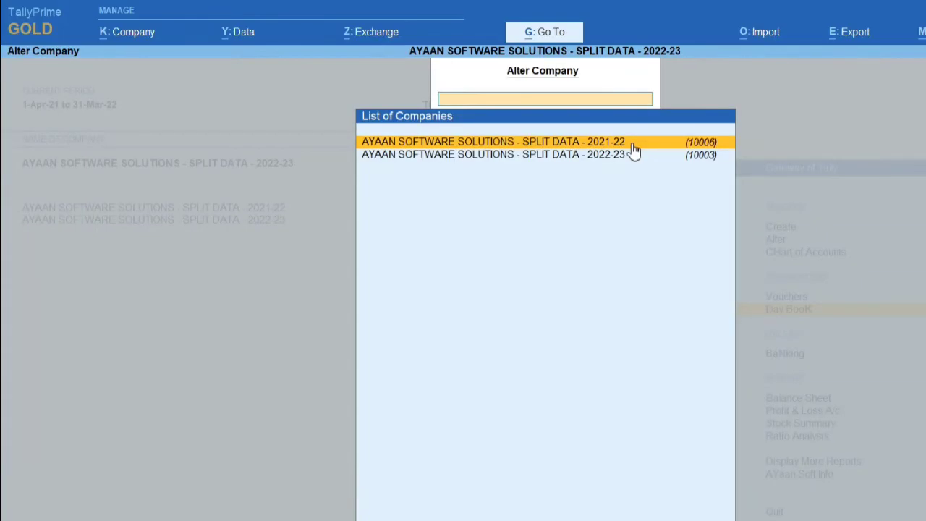
pyautogui.press('Escape')
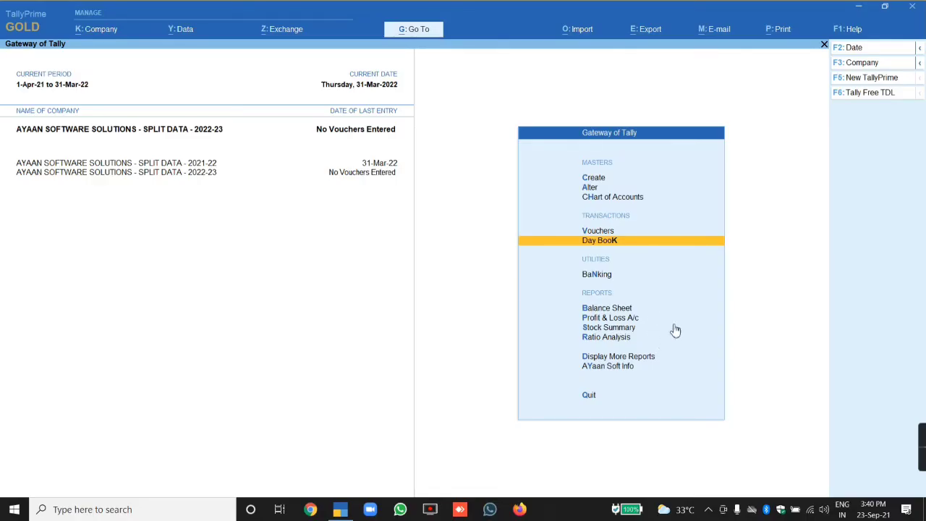
# Step: Make the 2021-22 company active and open its Balance Sheet in detailed view
pyautogui.click(209, 165)
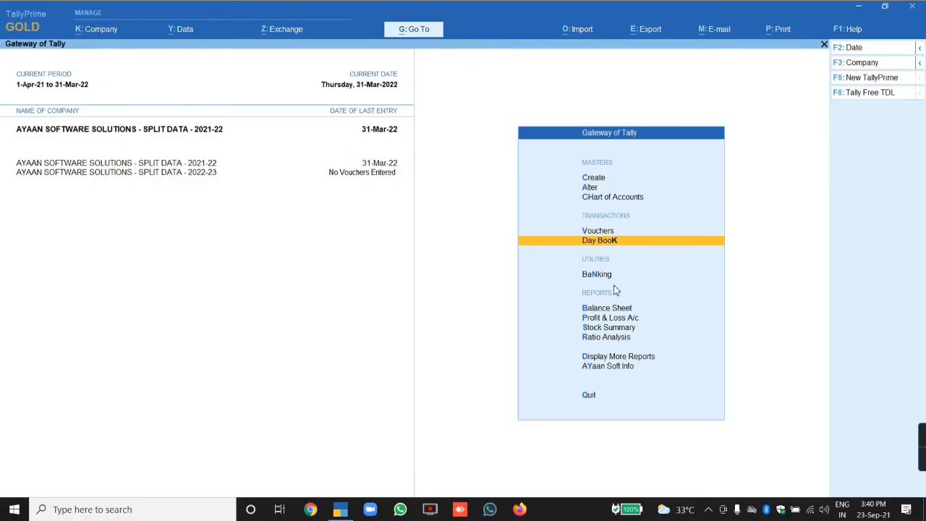
pyautogui.press('Down')
pyautogui.press('Down')
pyautogui.press('Down')
pyautogui.press('Down')
pyautogui.press('Up')
pyautogui.press('Up')
pyautogui.press('Return')
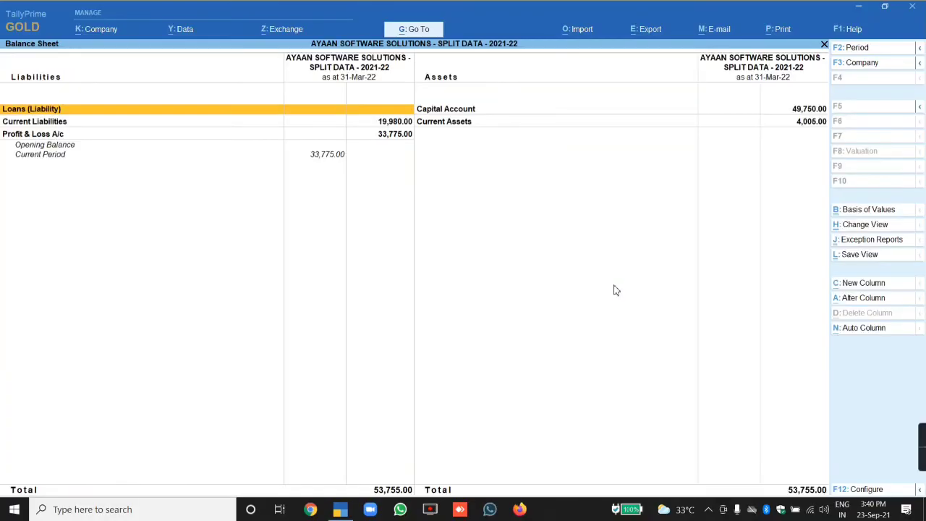
pyautogui.hotkey('alt', 'F5')
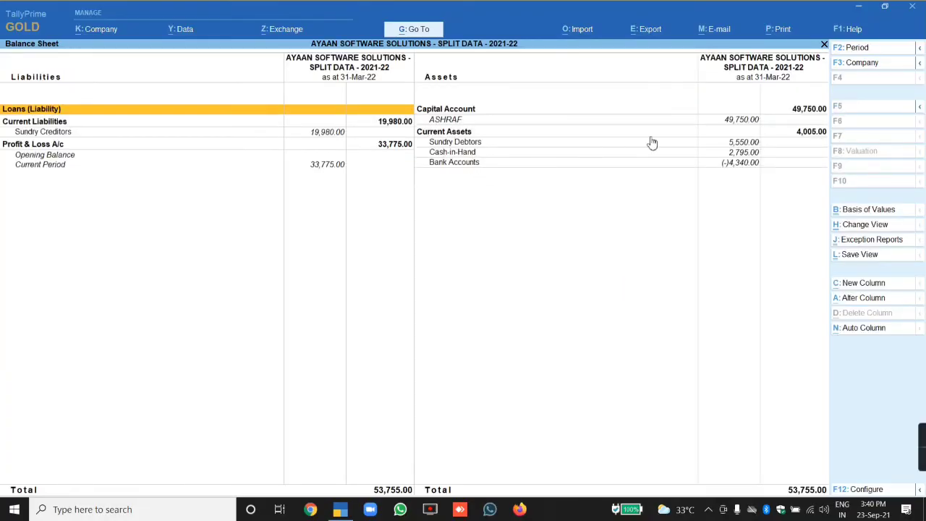
# Step: Examine the capital account, current assets, current liabilities and profit figures in the 2021-22 Balance Sheet, and close it
pyautogui.click(459, 121)
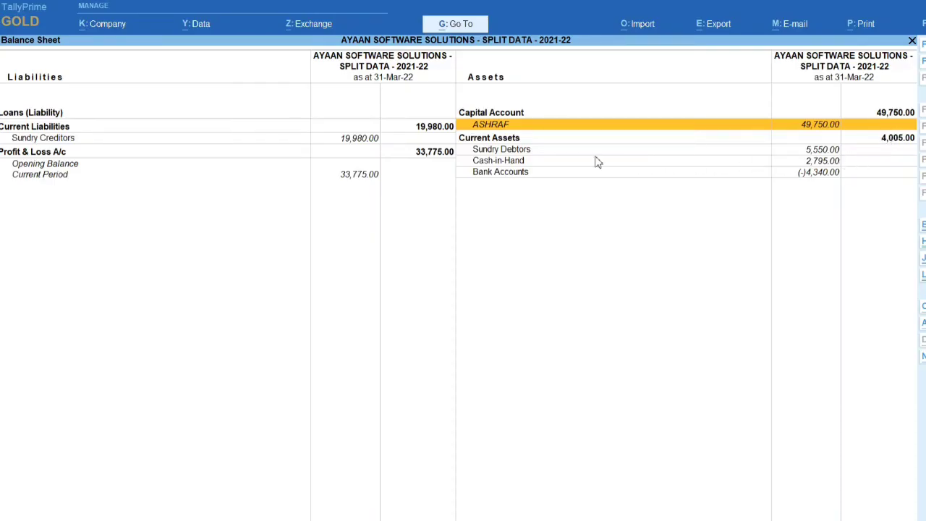
pyautogui.click(887, 139)
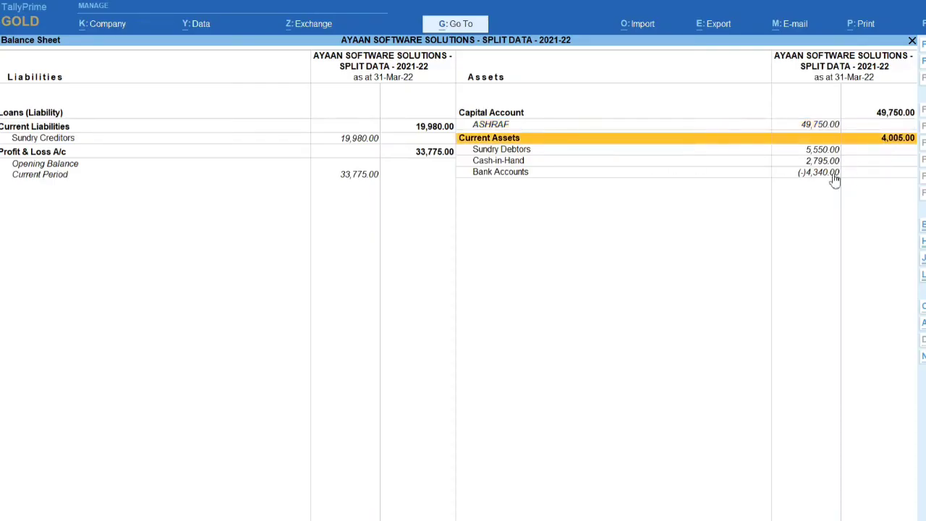
pyautogui.click(414, 128)
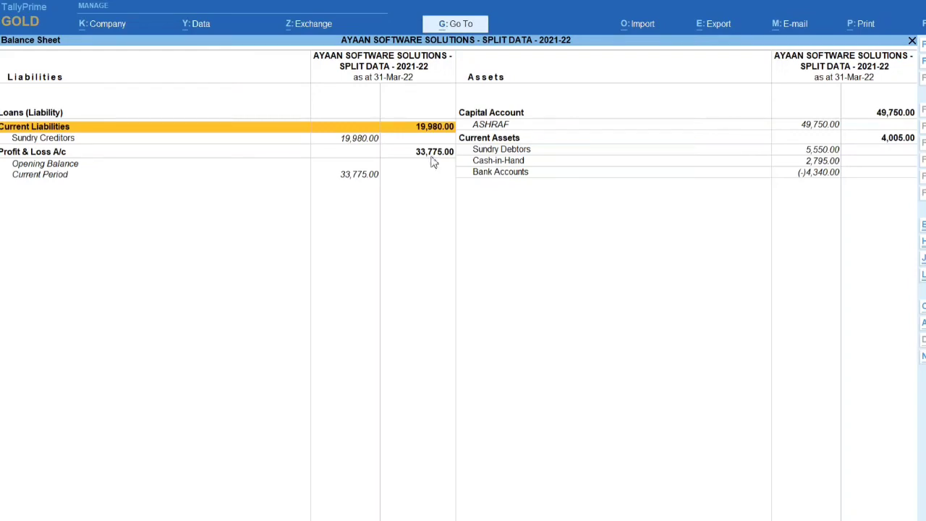
pyautogui.click(431, 155)
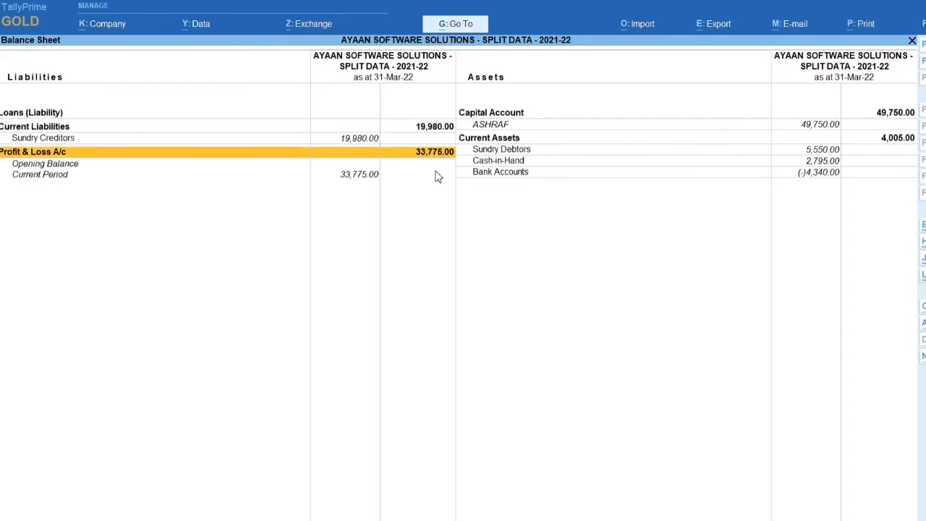
pyautogui.press('Escape')
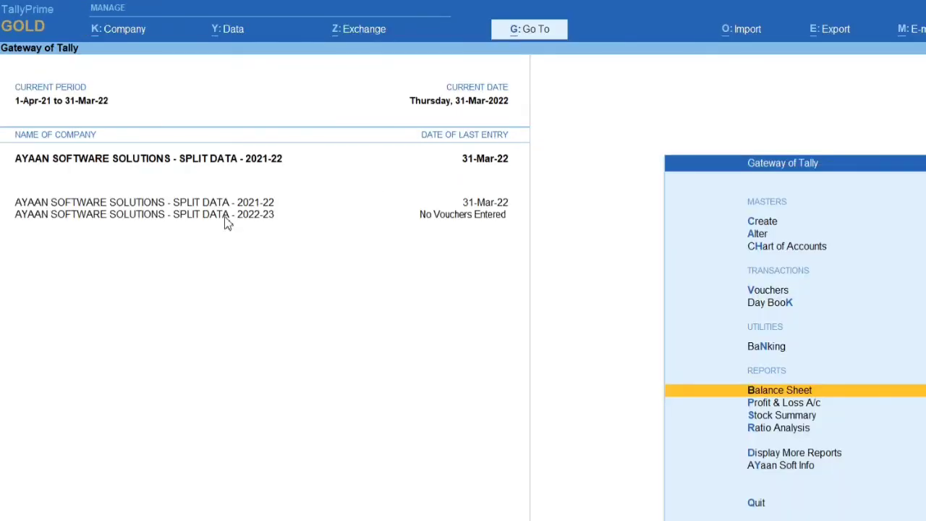
# Step: Switch to the 2022-23 company, review its Balance Sheet in detailed view for the carried-forward balances, and close it
pyautogui.click(224, 216)
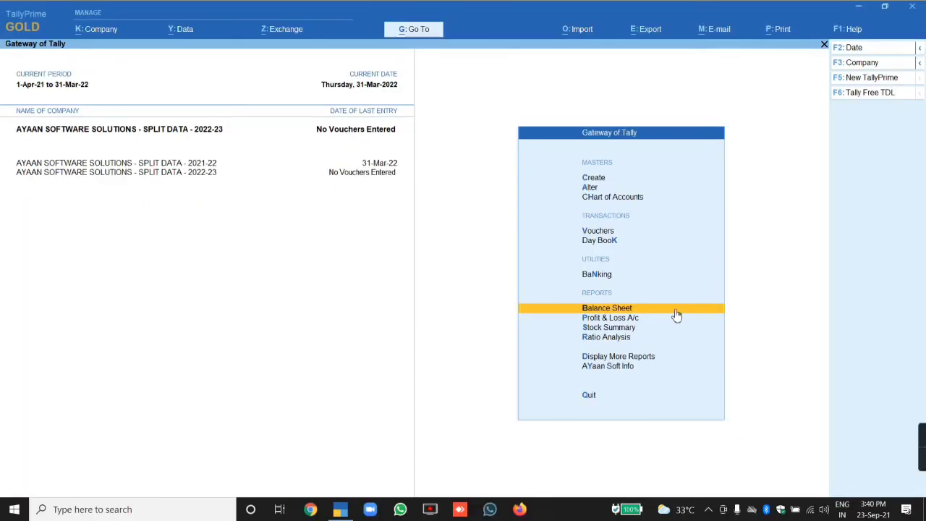
pyautogui.click(864, 392)
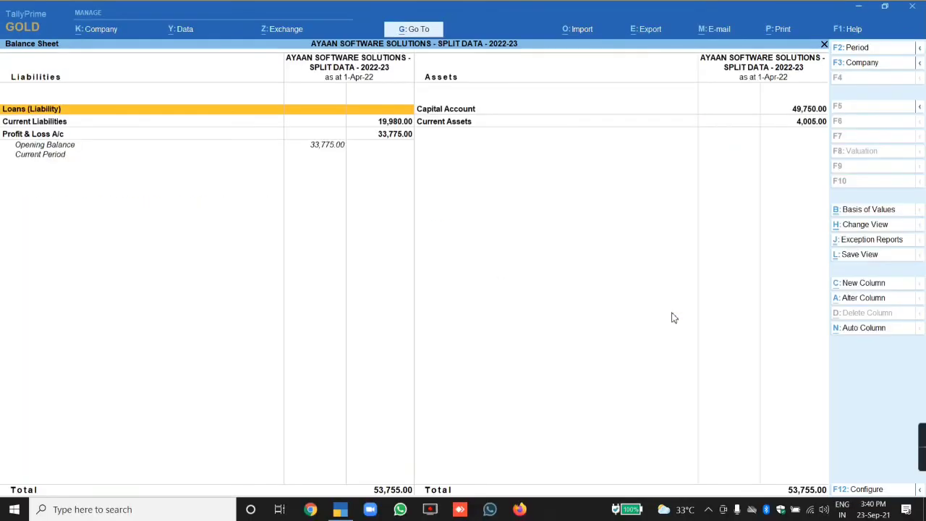
pyautogui.hotkey('alt', 'F5')
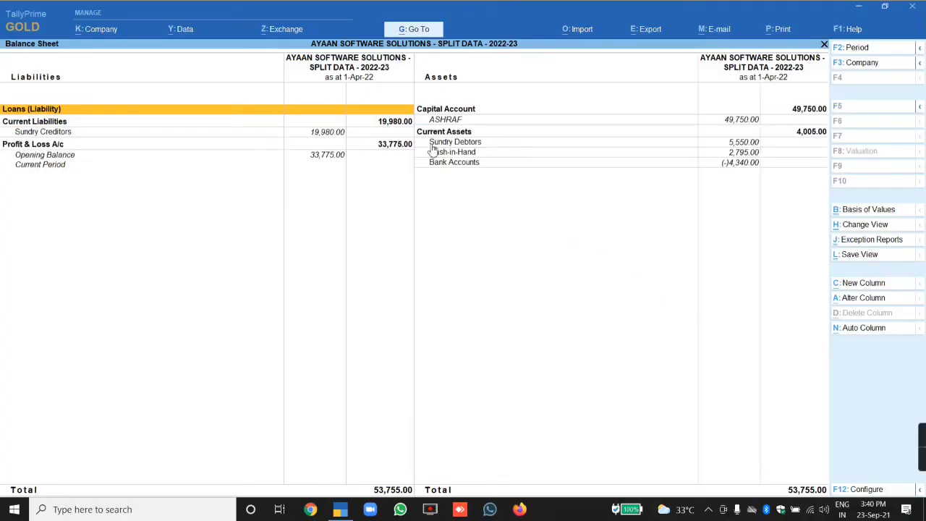
pyautogui.press('Escape')
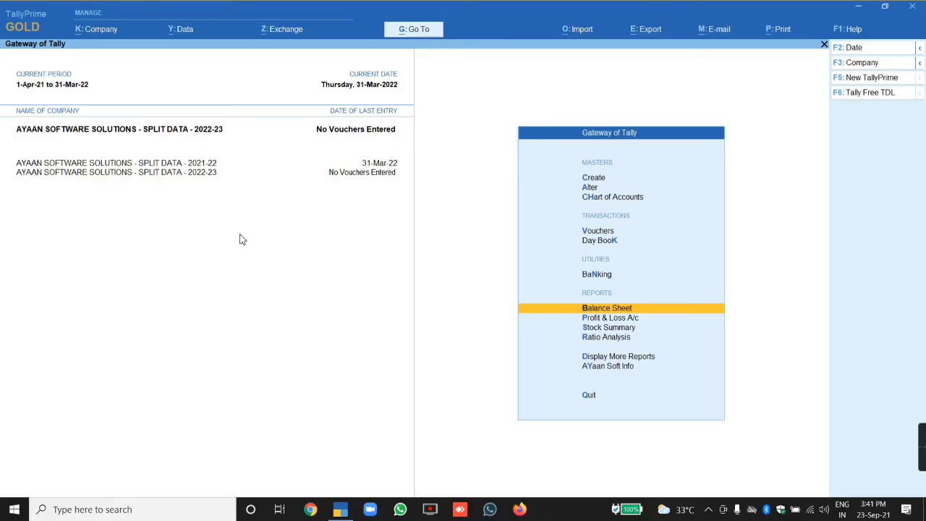
# Step: Review the 2021-22 company's detailed Profit & Loss A/c, checking sales, purchases, student fees and nett profit, and close it
pyautogui.click(205, 165)
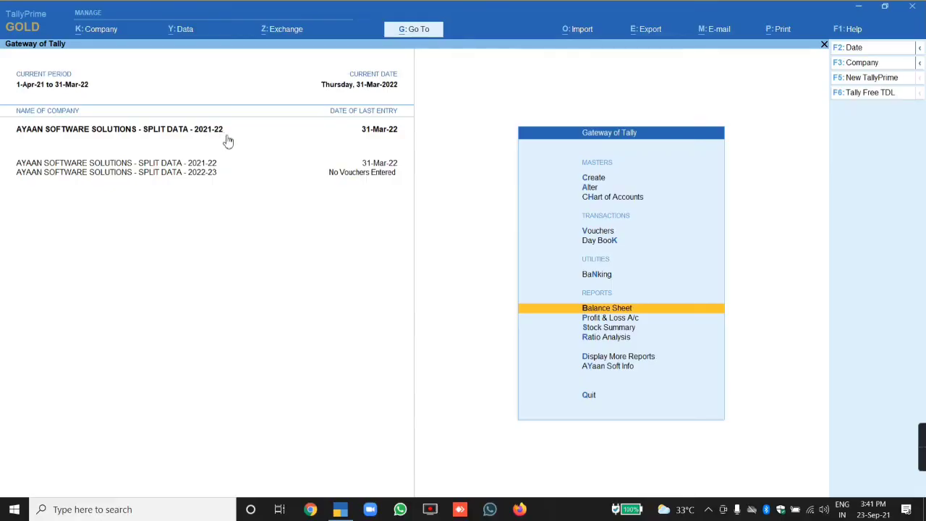
pyautogui.click(587, 319)
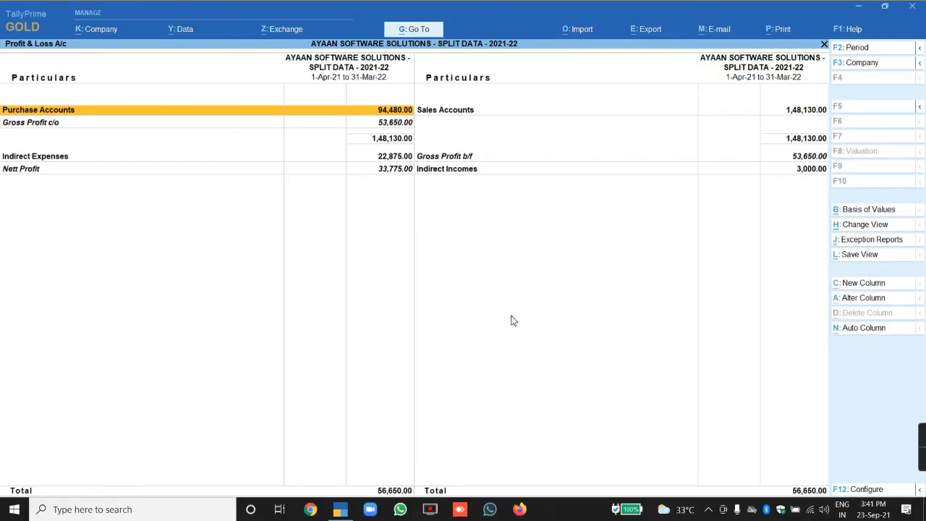
pyautogui.hotkey('alt', 'F5')
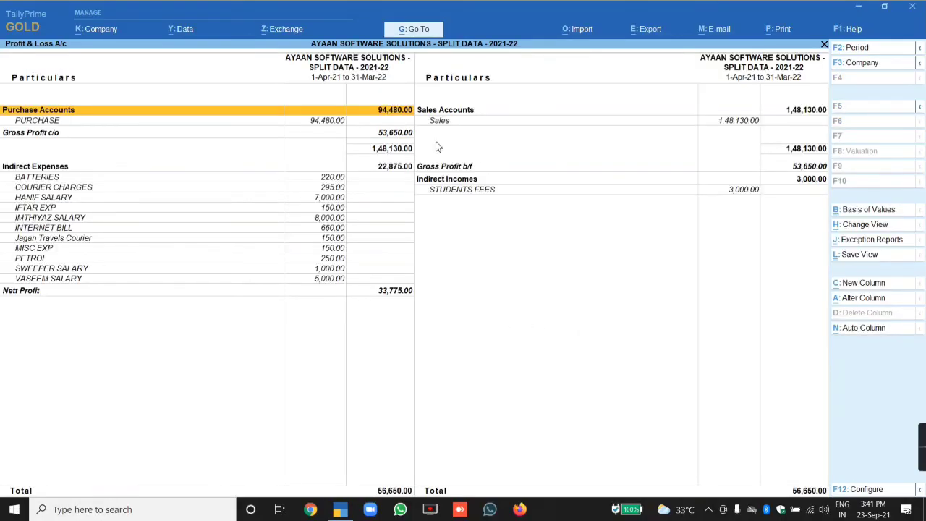
pyautogui.click(761, 124)
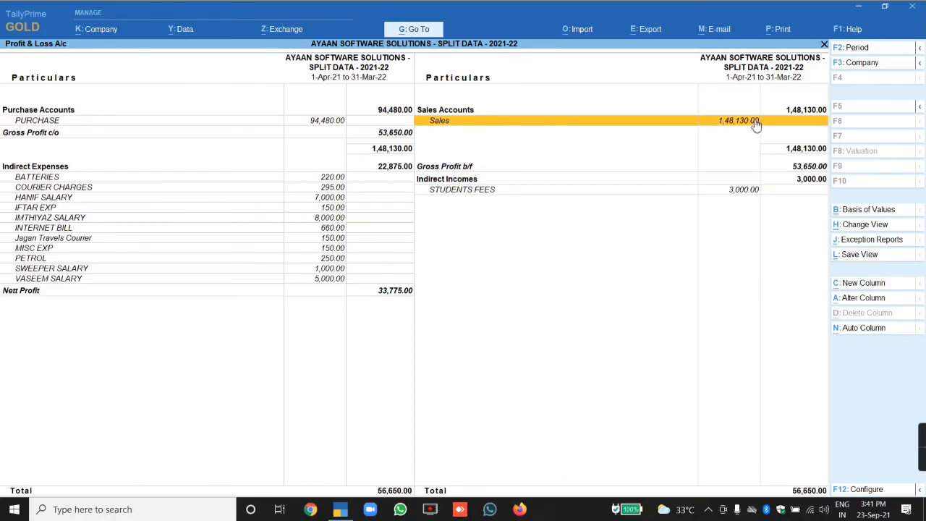
pyautogui.click(316, 123)
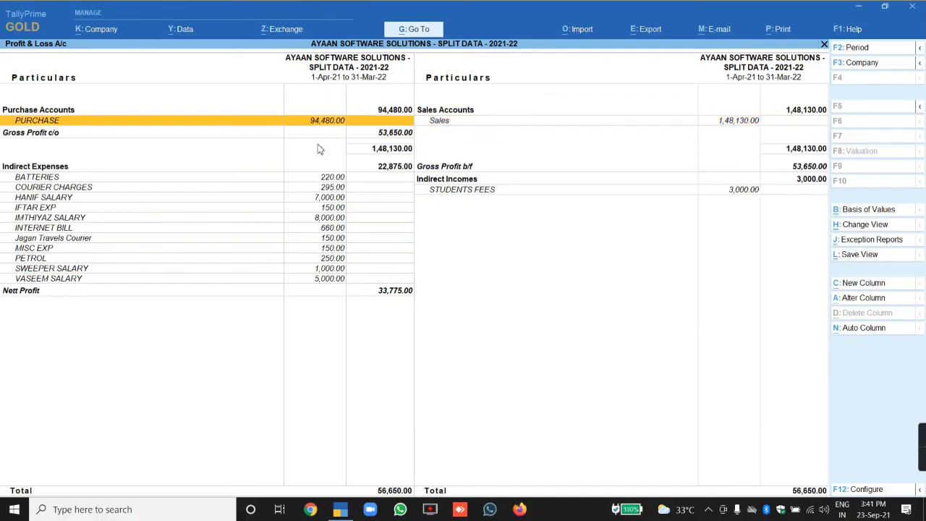
pyautogui.click(453, 193)
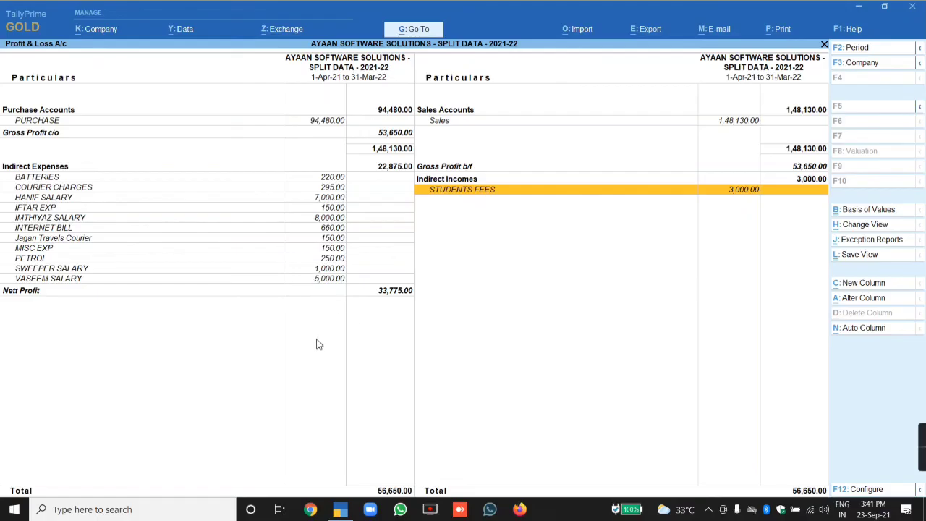
pyautogui.click(399, 295)
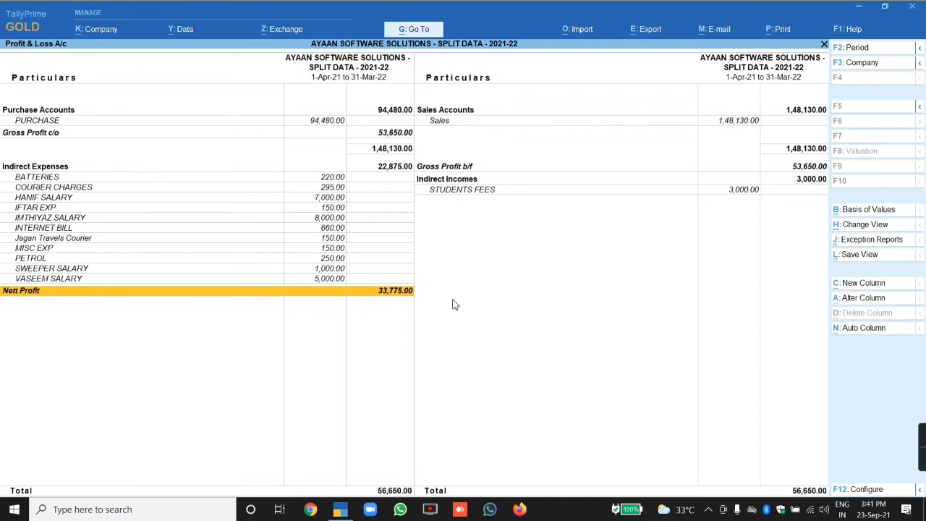
pyautogui.press('Escape')
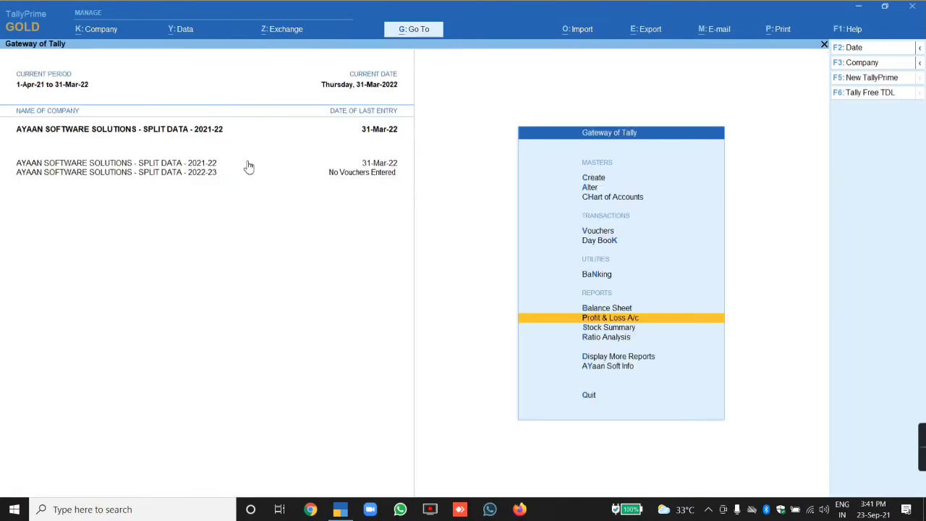
# Step: Switch to the 2022-23 company, review its Profit & Loss A/c for any carried-over figures, and close it
pyautogui.click(201, 175)
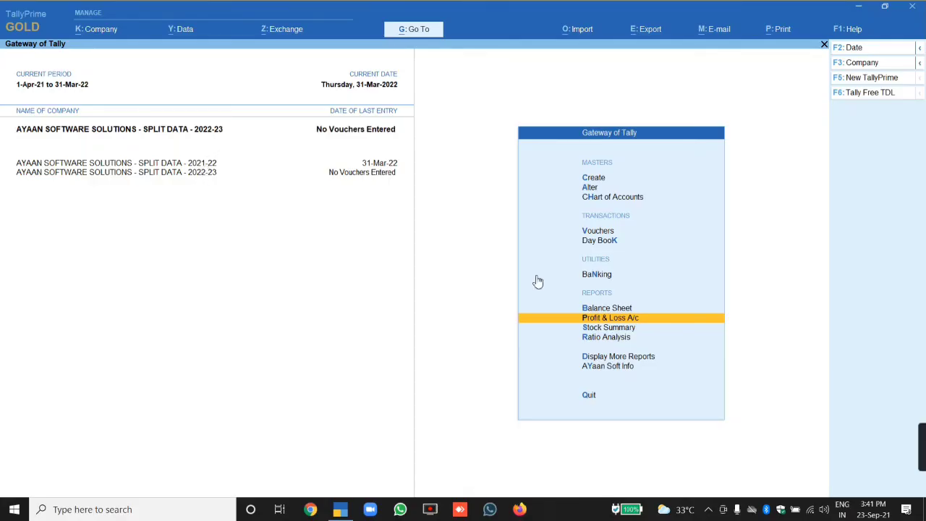
pyautogui.press('Return')
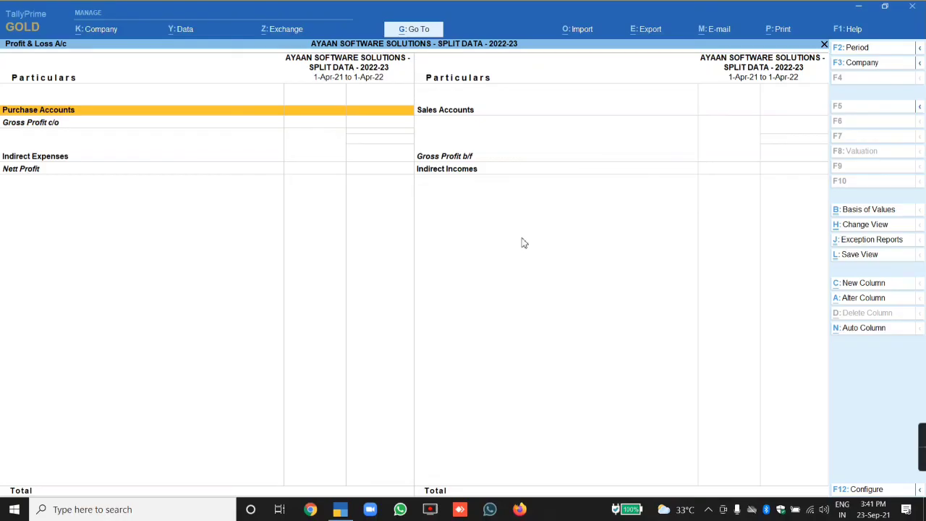
pyautogui.press('Escape')
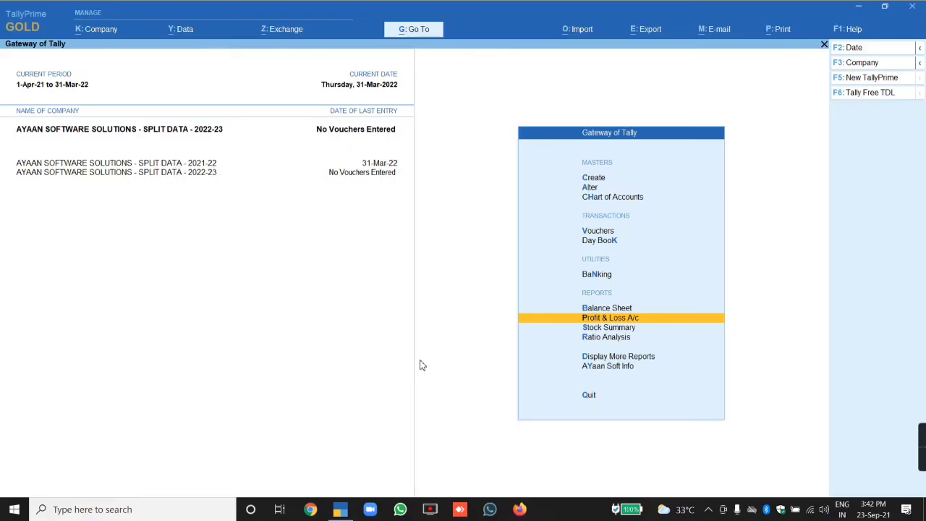
# Step: View the accounting voucher creation screen of the 2022-23 company and leave it without entering a voucher
pyautogui.press('Up')
pyautogui.press('Up')
pyautogui.press('Up')
pyautogui.press('Up')
pyautogui.press('Return')
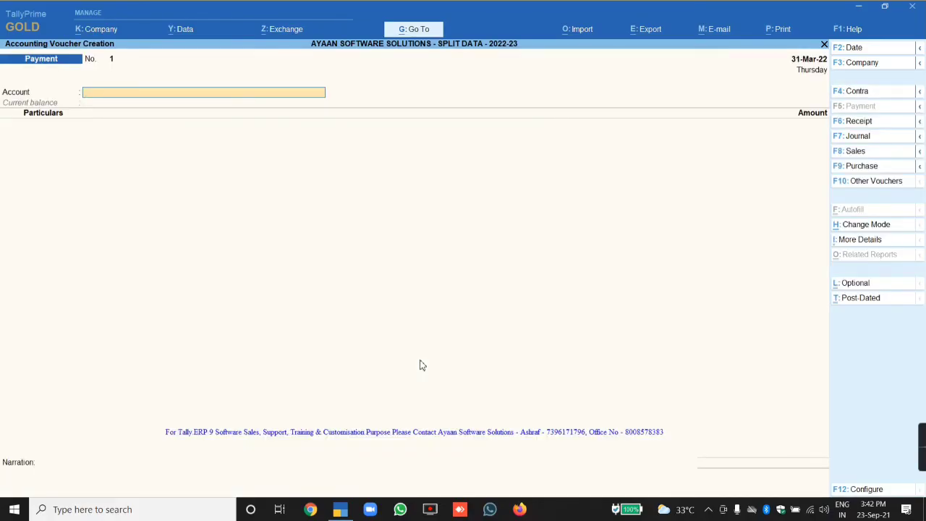
pyautogui.press('Escape')
pyautogui.press('y')
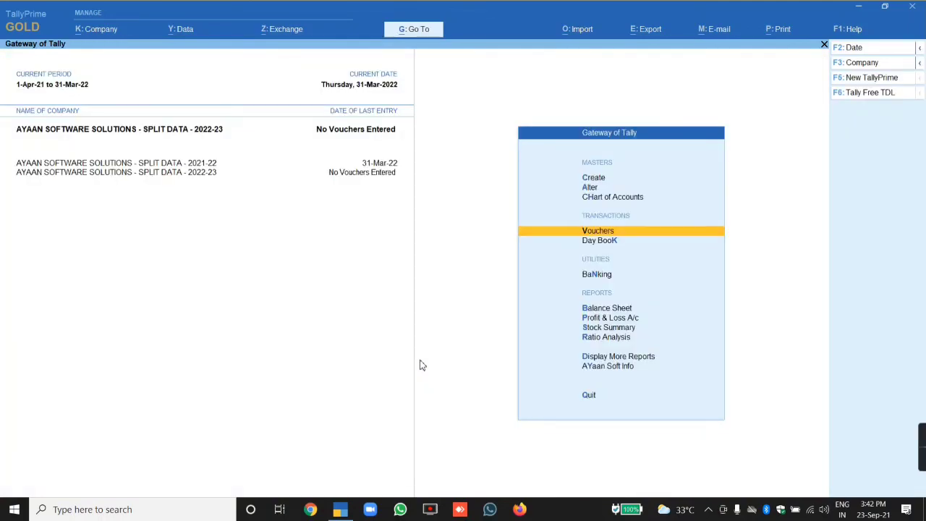